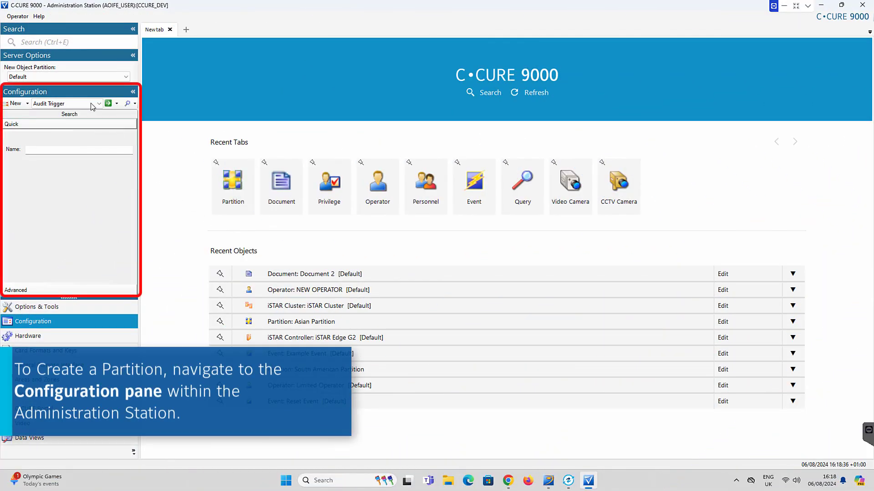
- Switch the Configuration object type to Partition and start a new partition
click(68, 104)
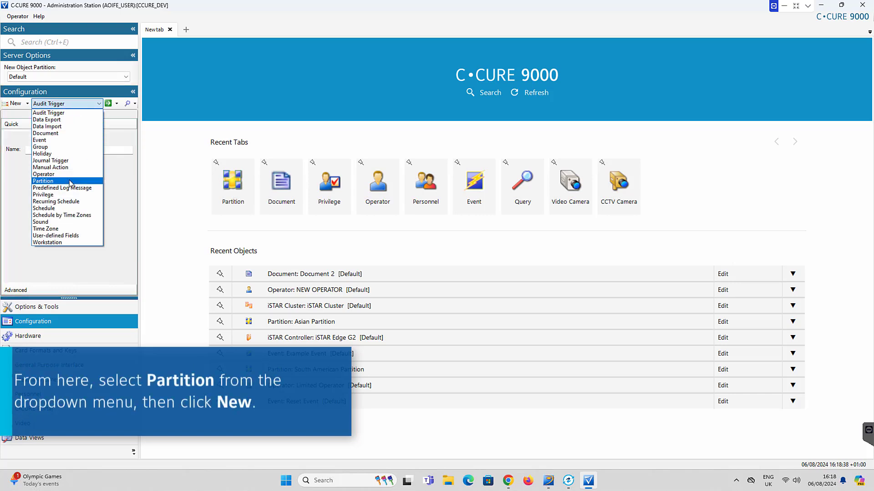
click(70, 181)
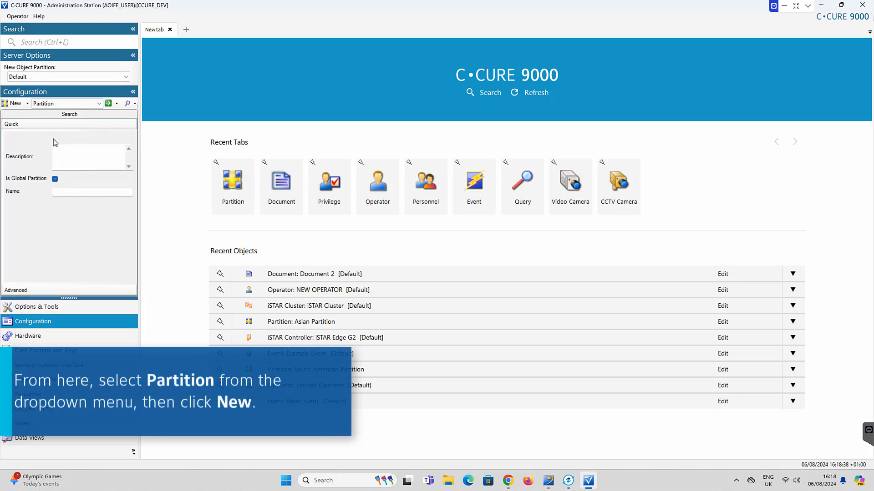
click(6, 103)
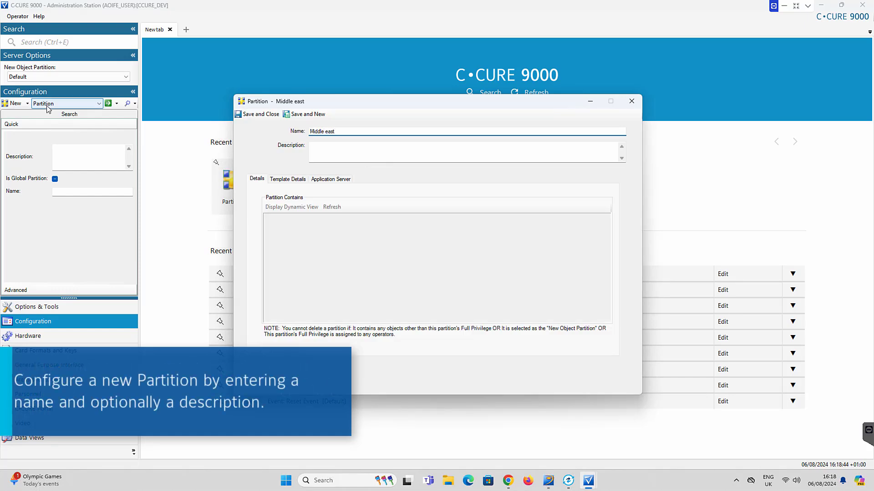
- Name the partition 'Middle east partition', review its Template Details and Application Server tabs, and save it
text(Middle east partition)
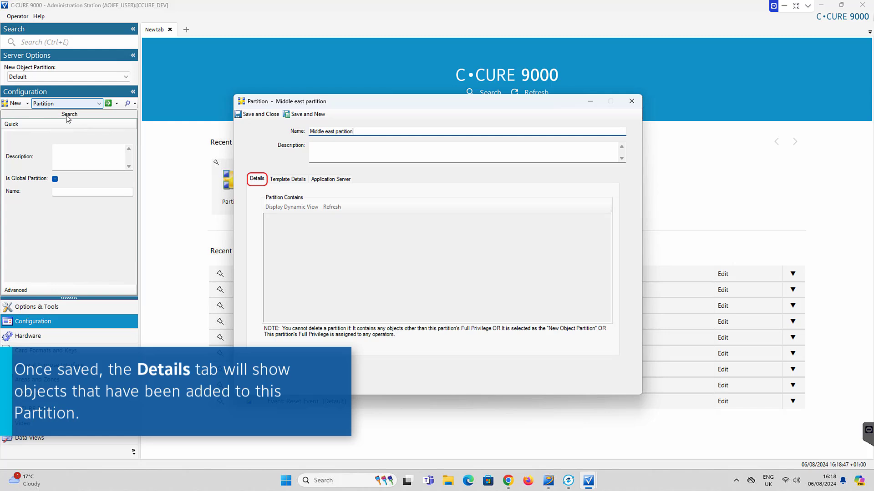
click(286, 180)
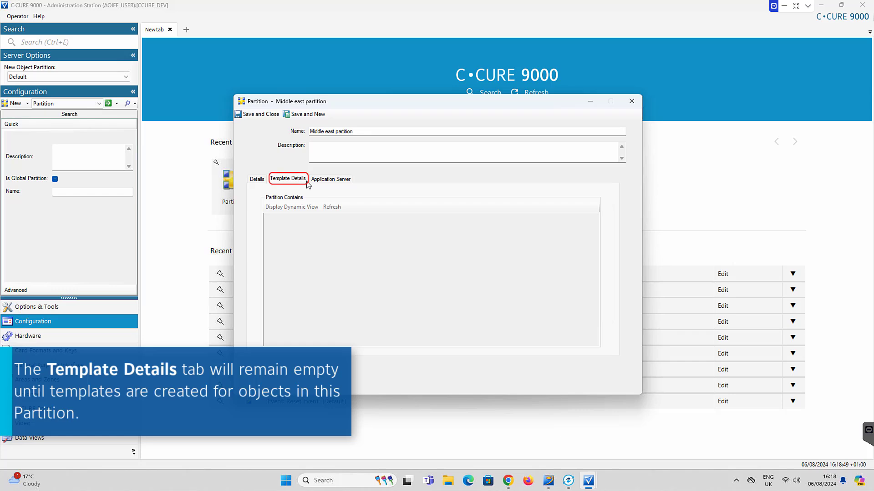
click(329, 182)
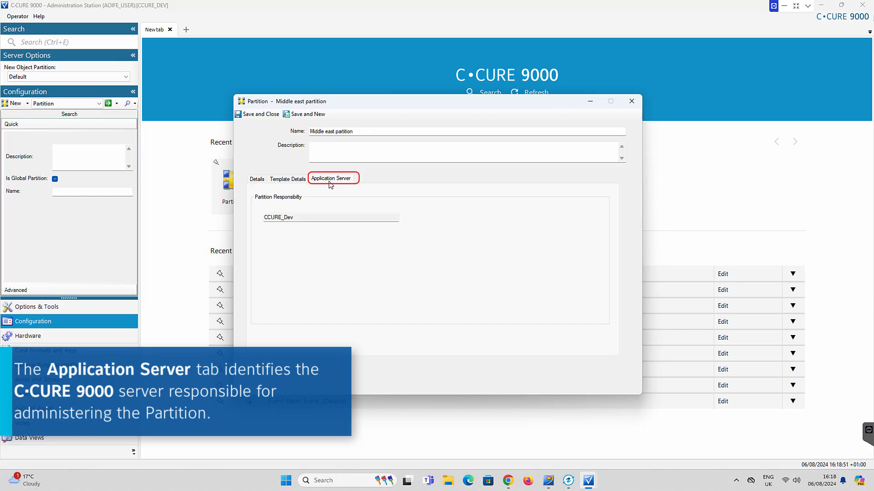
click(272, 117)
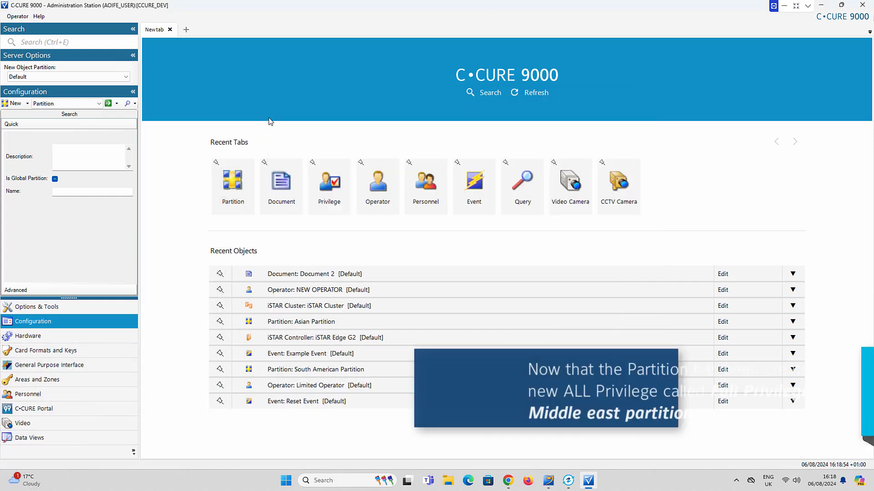
- List all existing Privilege objects in the Configuration pane
click(89, 104)
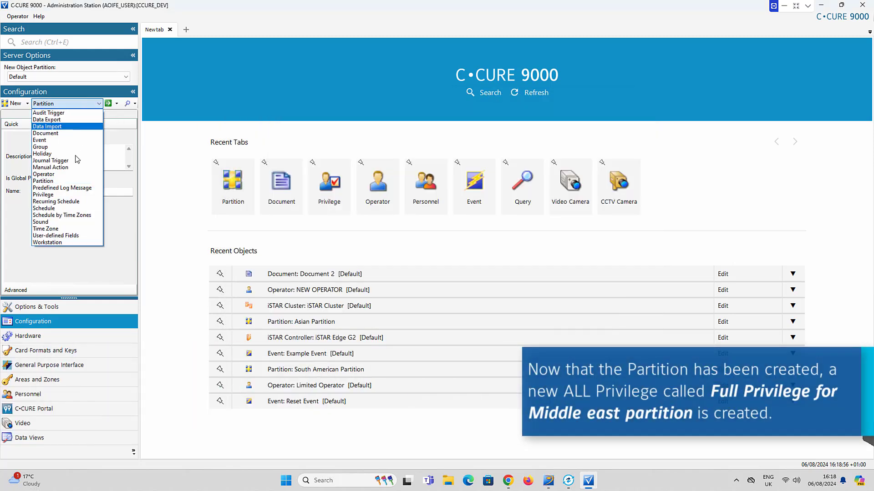
click(72, 194)
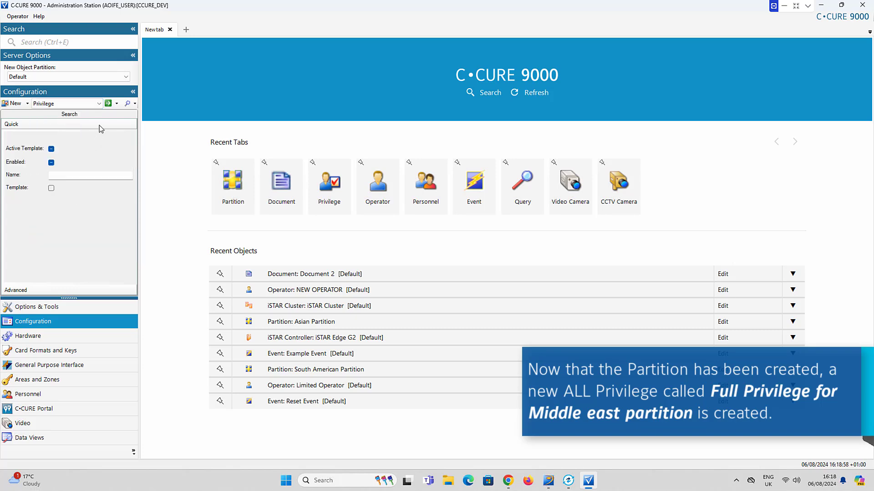
click(108, 107)
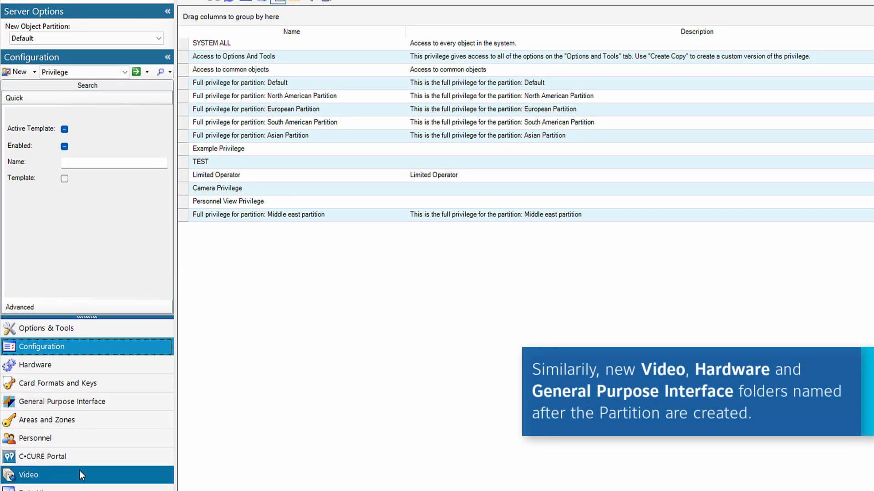
- Browse the Video, General Purpose Interface and Hardware folder trees
click(79, 471)
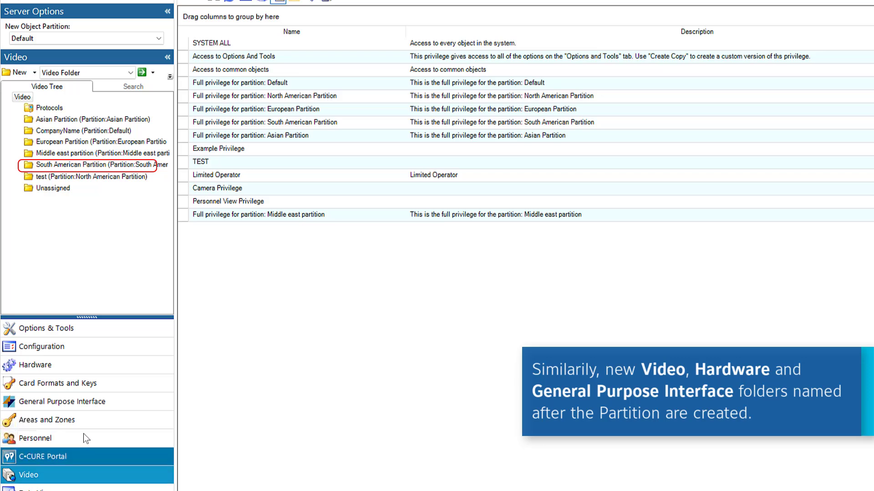
click(83, 403)
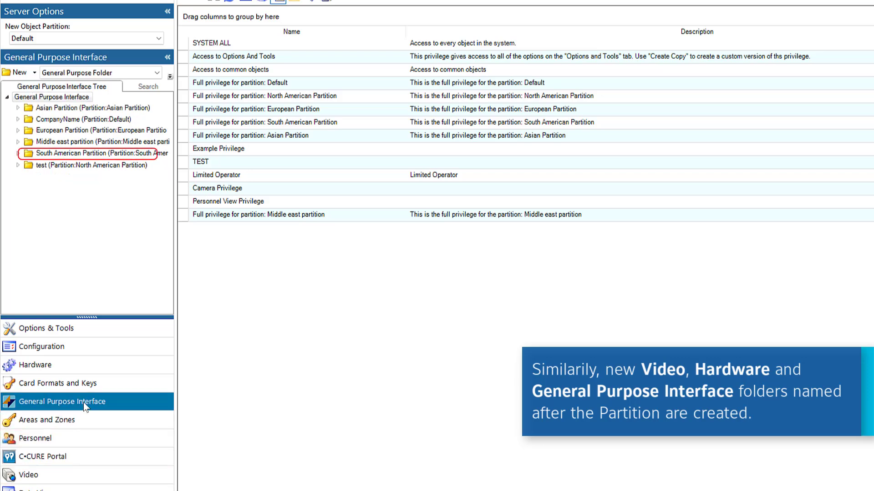
click(84, 367)
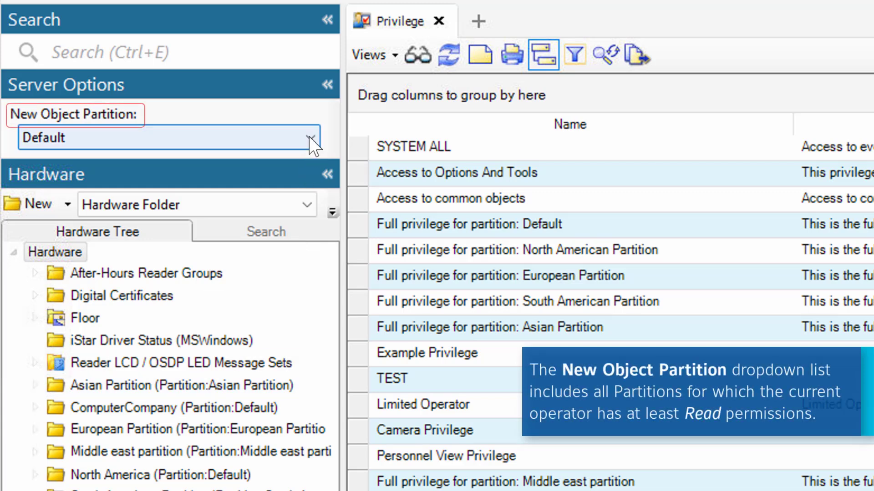
- Set the New Object Partition in Server Options to Middle east partition
click(292, 129)
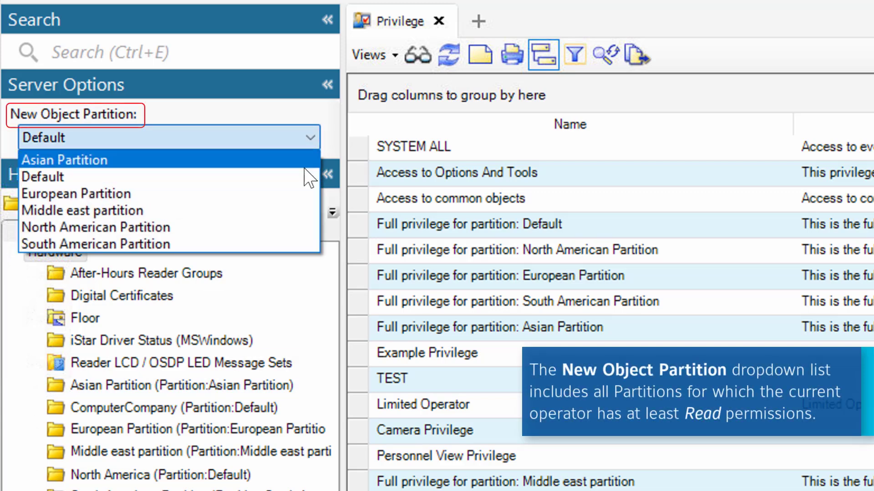
click(303, 212)
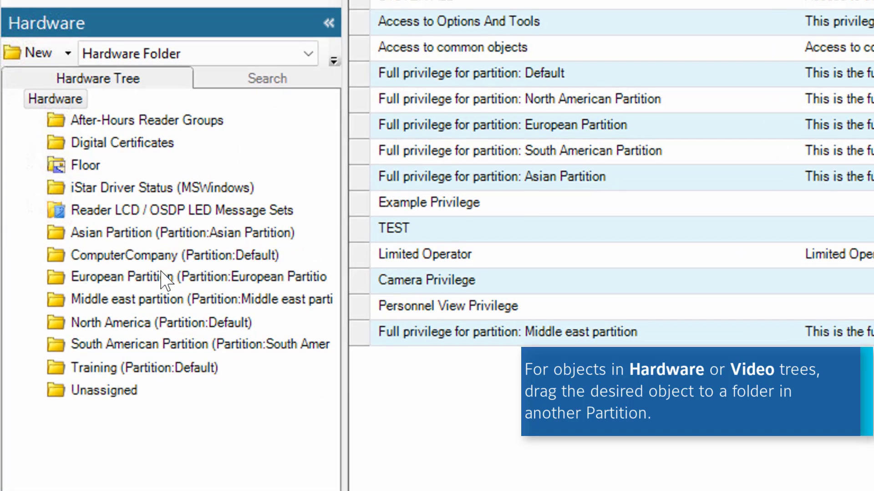
- Move apC Comm Ports from North America into the Middle east partition folder
click(144, 328)
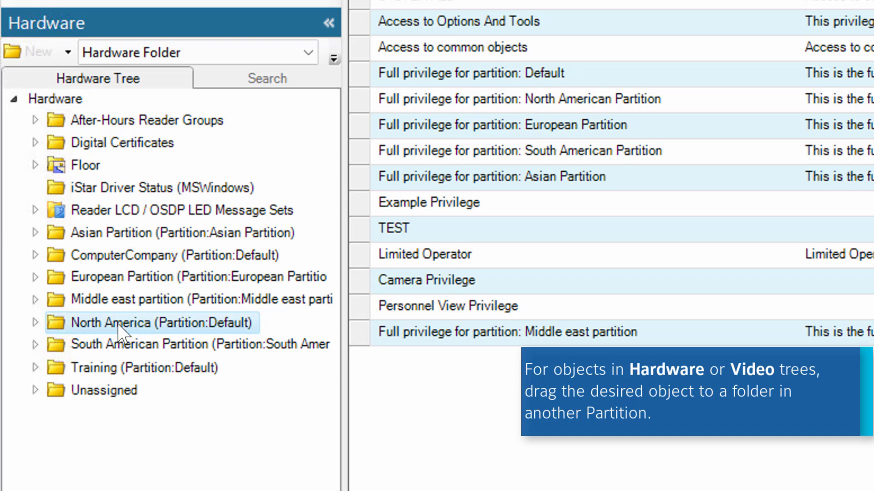
click(35, 322)
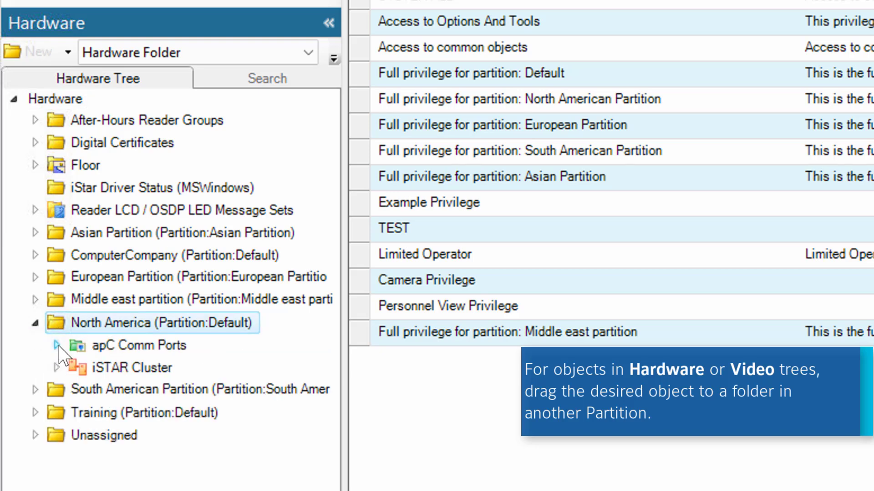
click(57, 346)
click(122, 366)
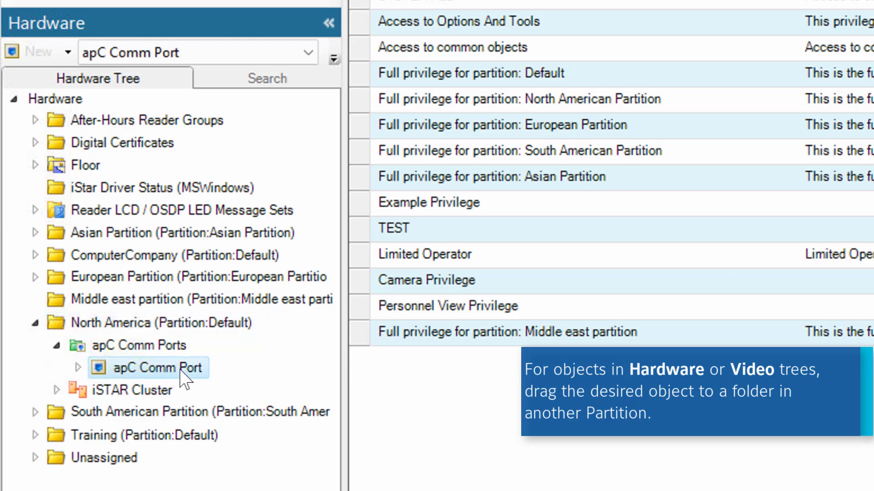
drag(195, 366, 201, 303)
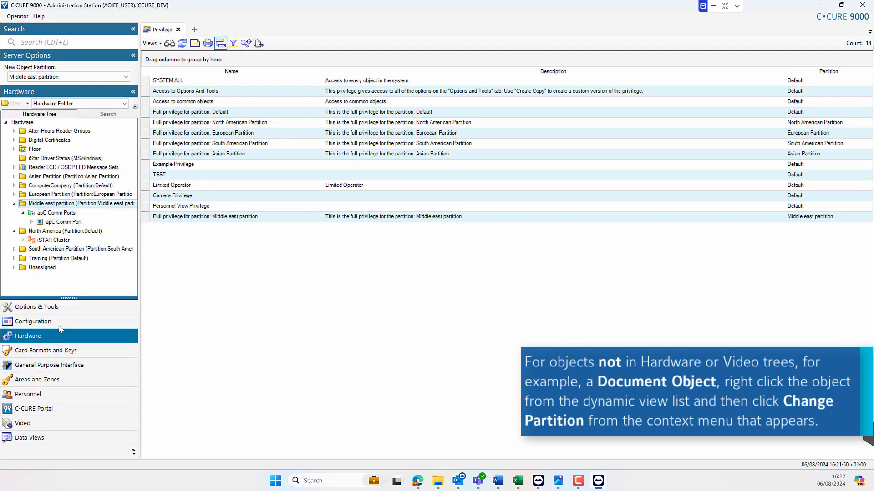
- Search Document objects and change Document 2's partition to Middle east partition
click(58, 324)
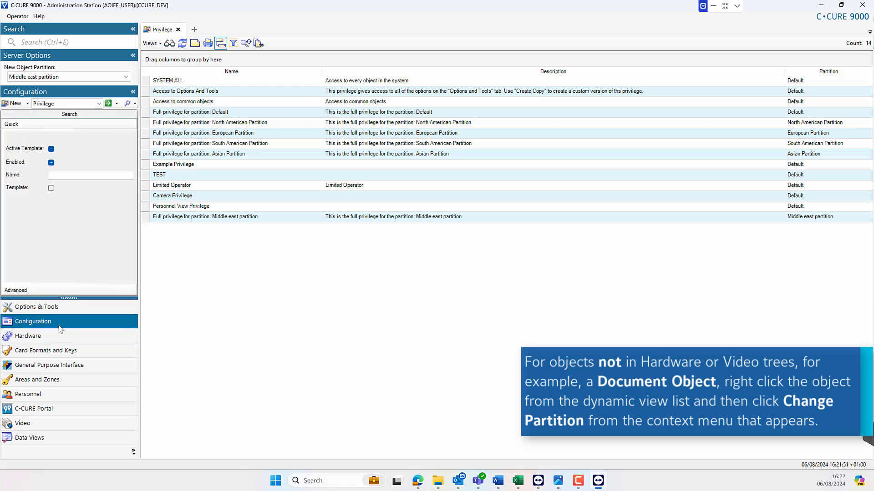
click(98, 103)
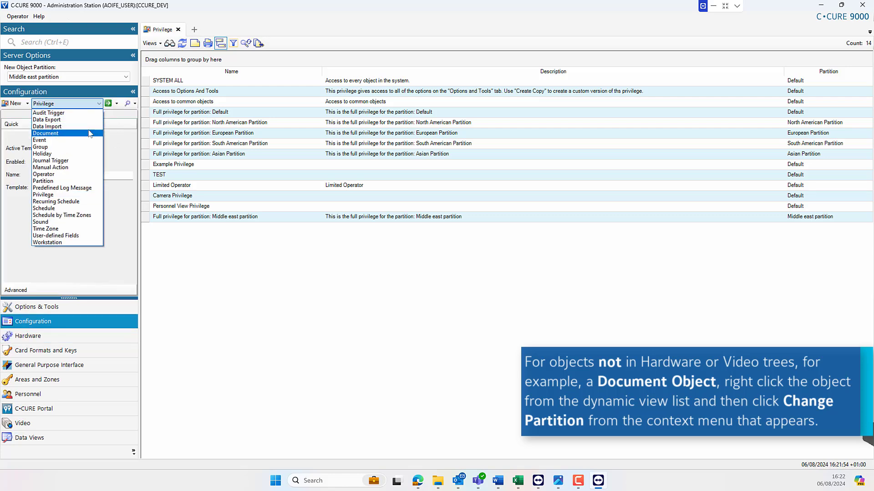
click(89, 133)
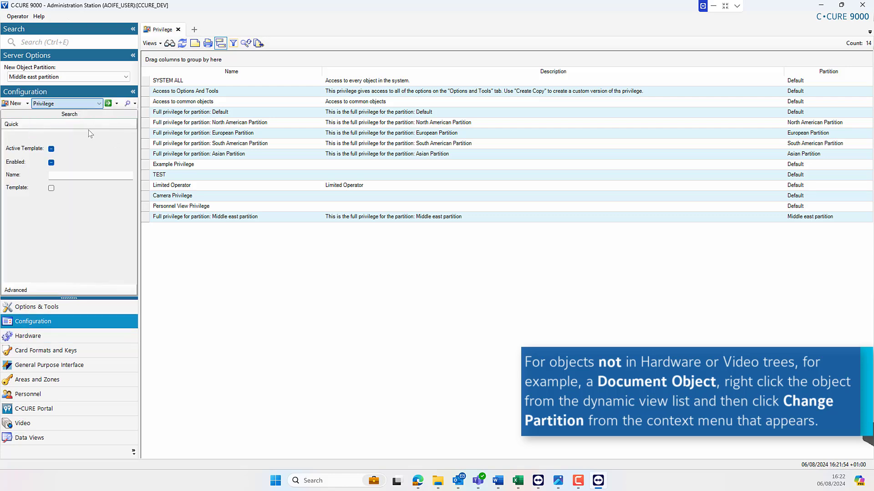
click(108, 105)
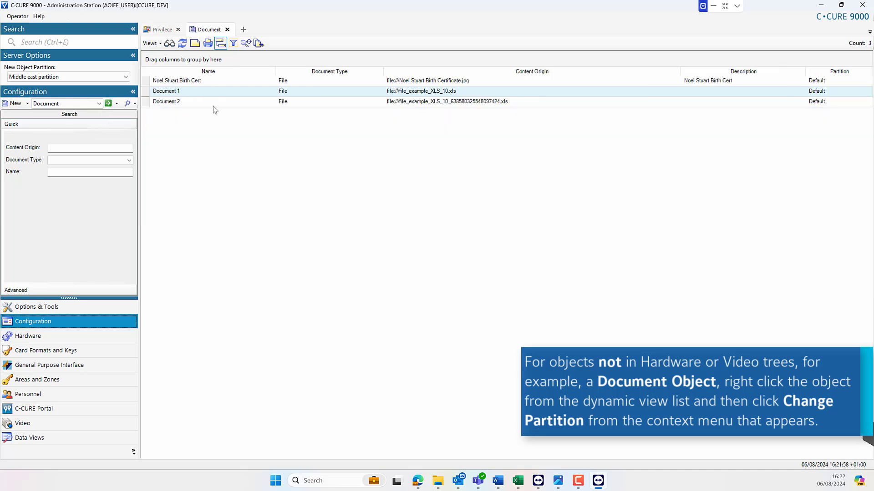
click(213, 105)
right_click(238, 104)
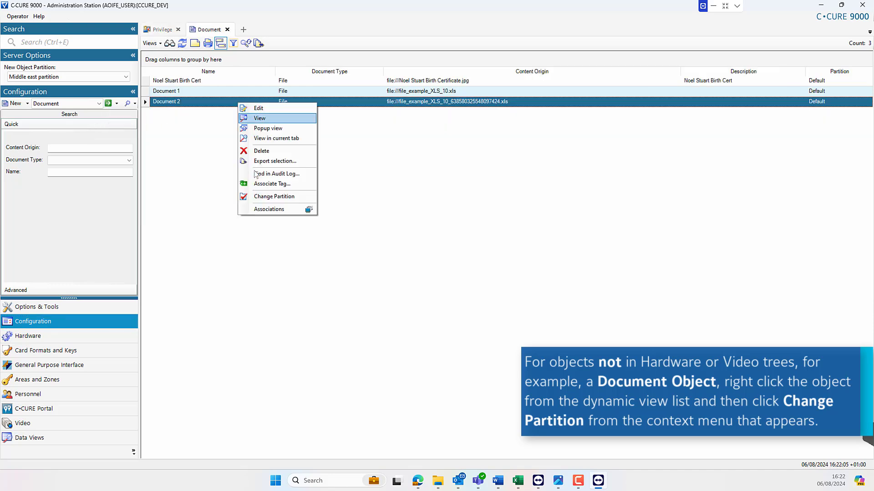
click(260, 196)
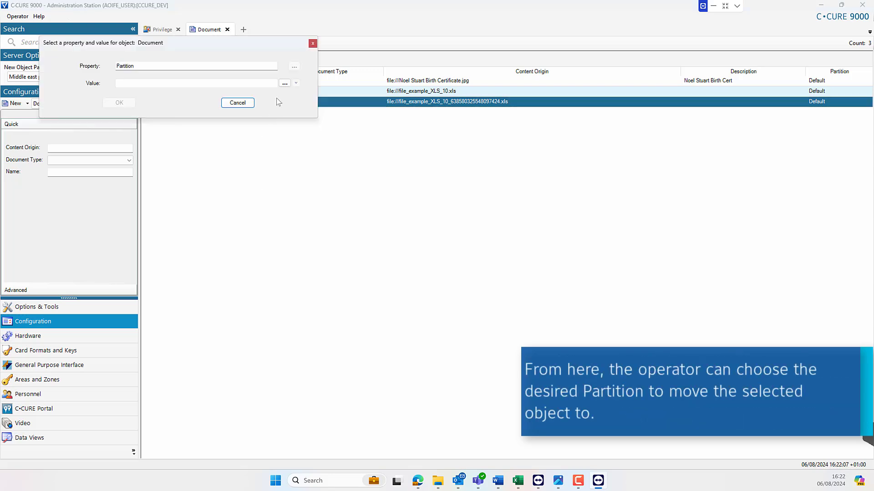
click(284, 83)
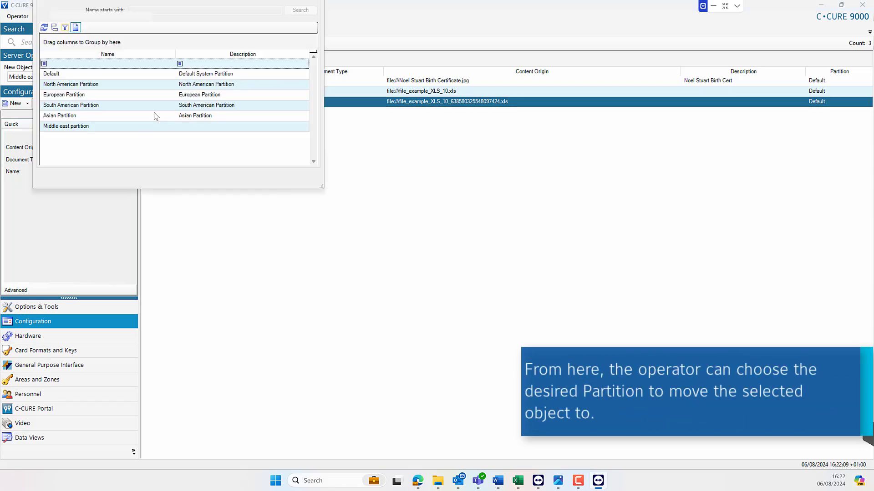
double_click(134, 126)
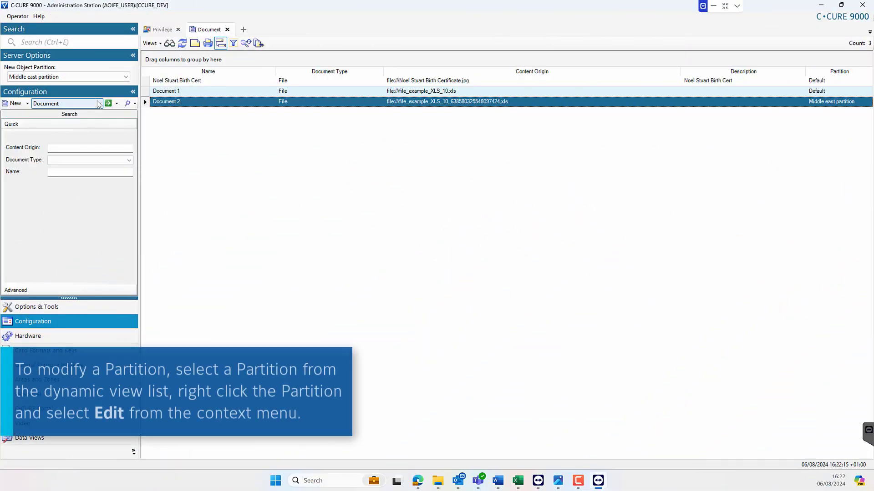
- Search all partitions and open Middle east partition in its edit dialog
click(98, 104)
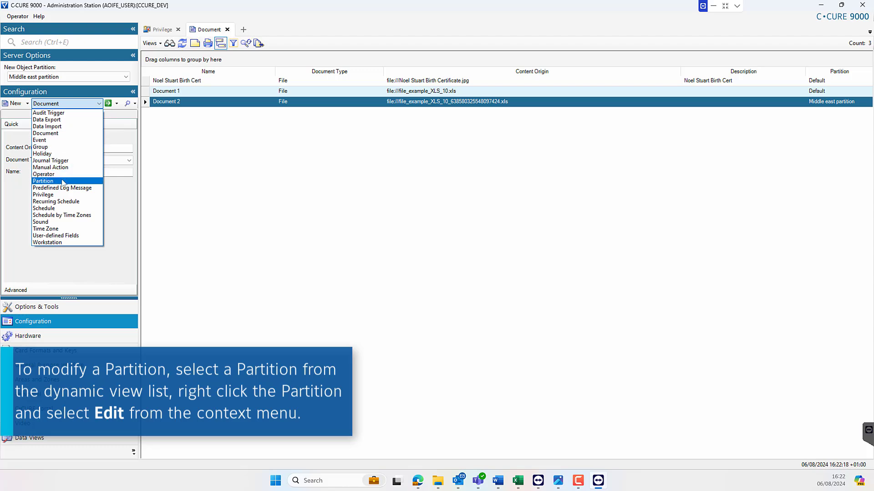
click(63, 182)
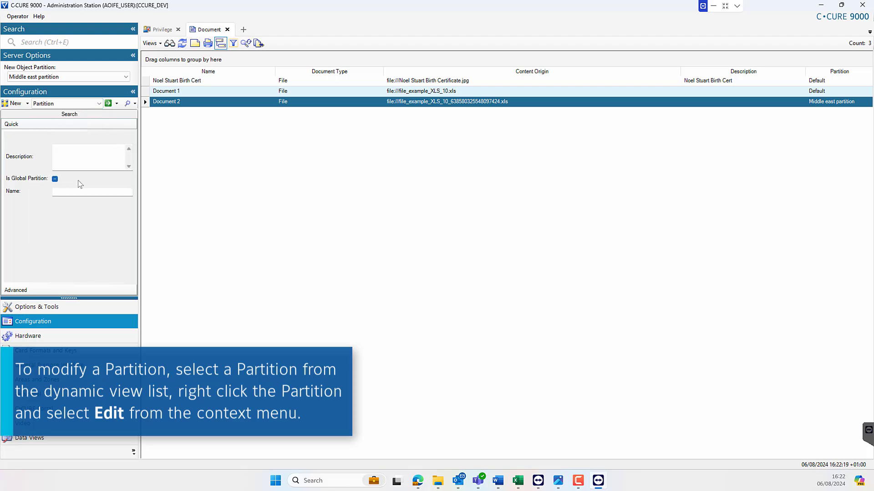
click(109, 104)
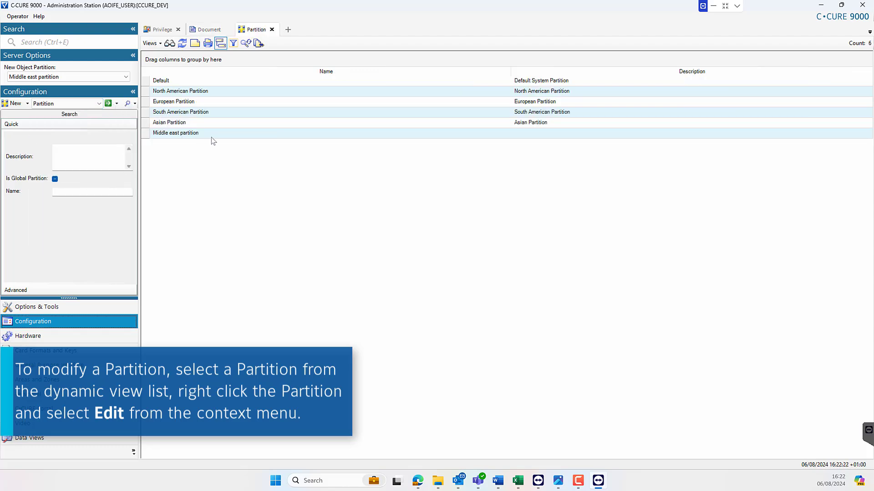
click(212, 137)
right_click(211, 137)
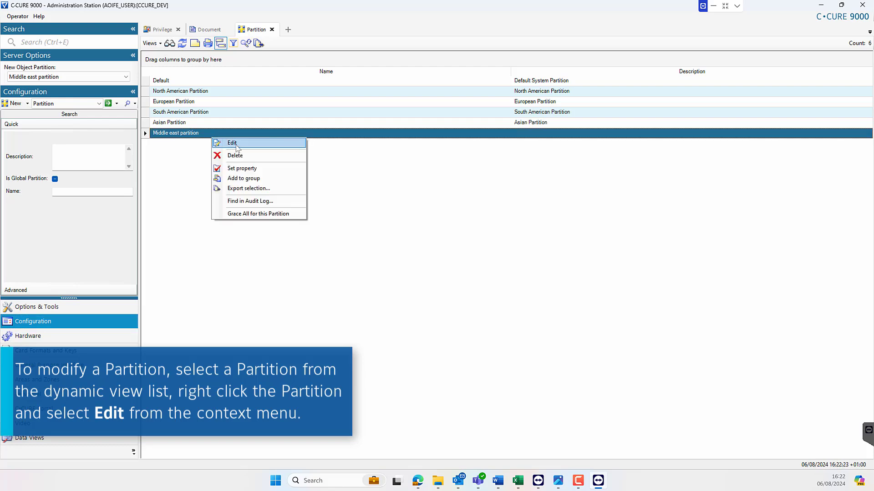
click(236, 146)
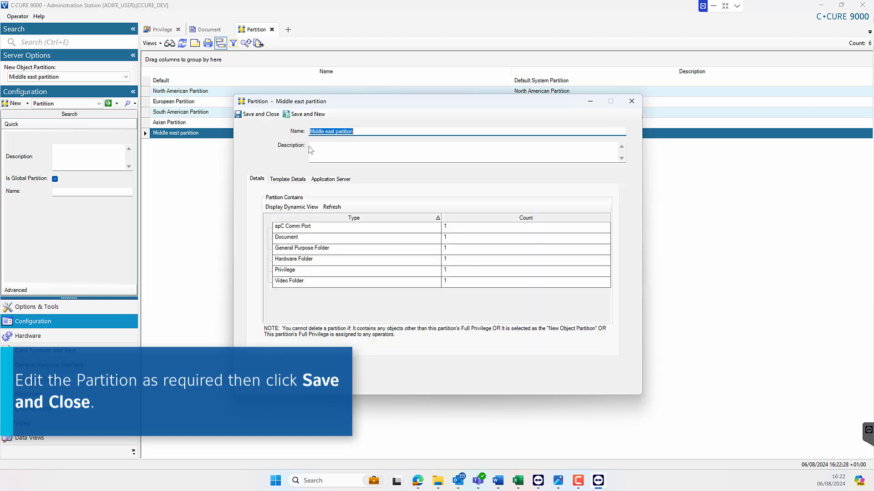
- Capitalize the E so the partition name reads 'Middle East partition'
click(328, 133)
key(BackSpace)
text(E)
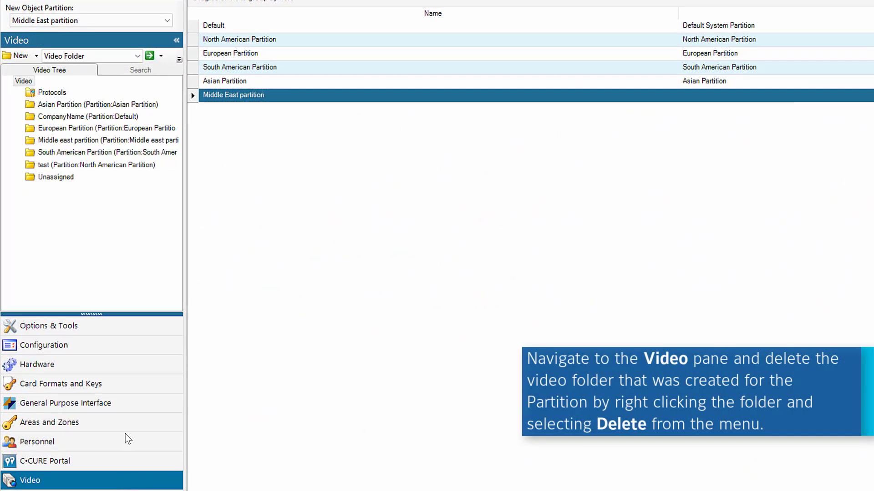
- Delete the Middle east partition folder from the Video tree
right_click(114, 144)
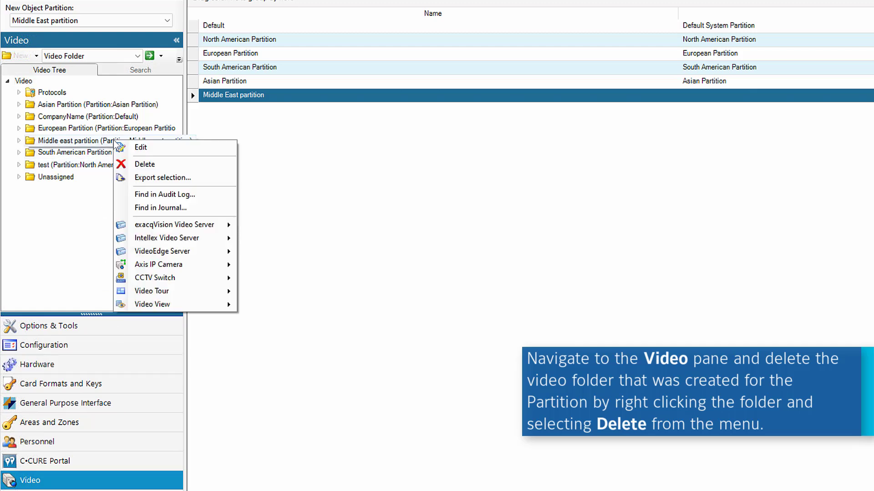
click(137, 165)
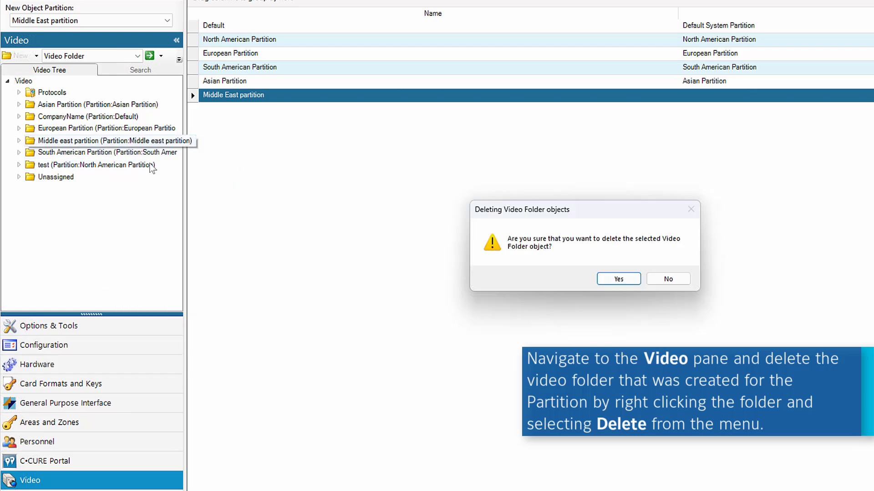
click(617, 279)
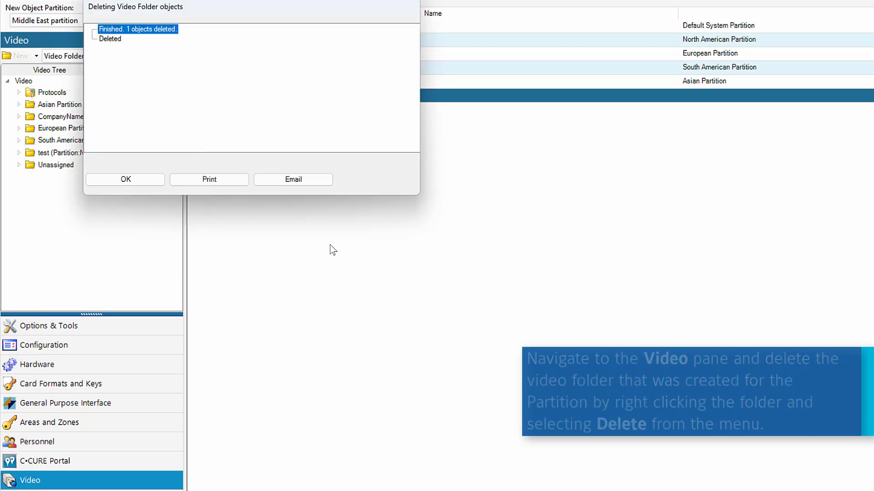
click(137, 180)
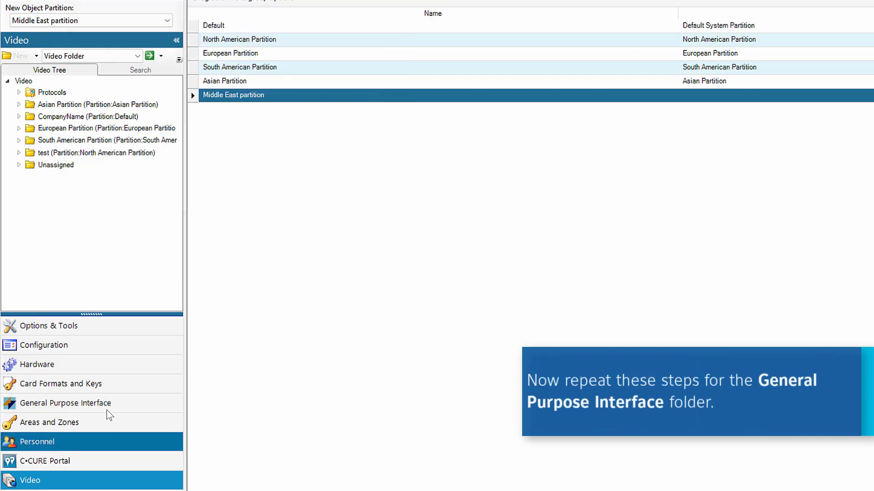
- Delete the Middle east partition folder from the General Purpose Interface tree
click(114, 403)
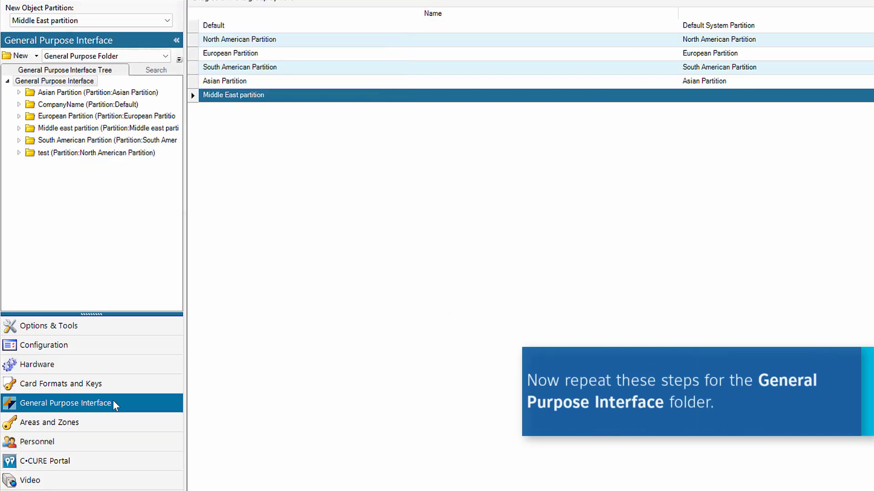
click(110, 130)
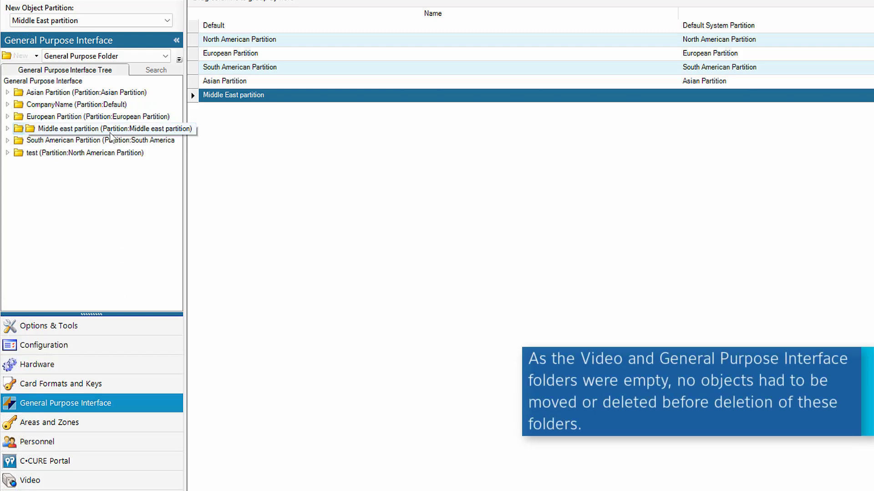
right_click(111, 134)
click(136, 157)
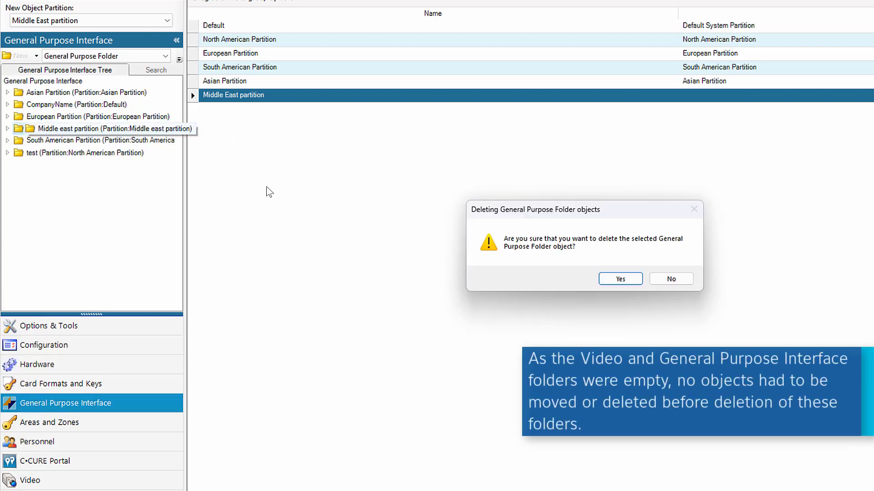
click(636, 282)
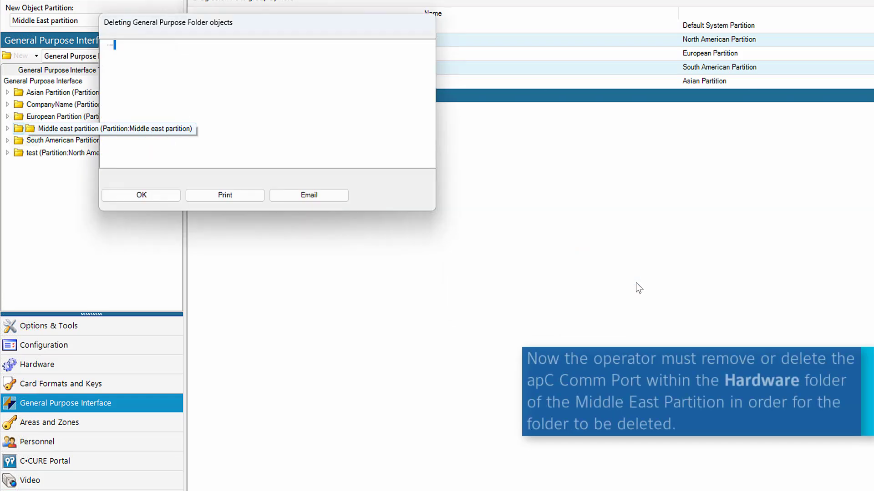
- Delete the apC Comm Port inside the Middle east partition Hardware folder
click(155, 199)
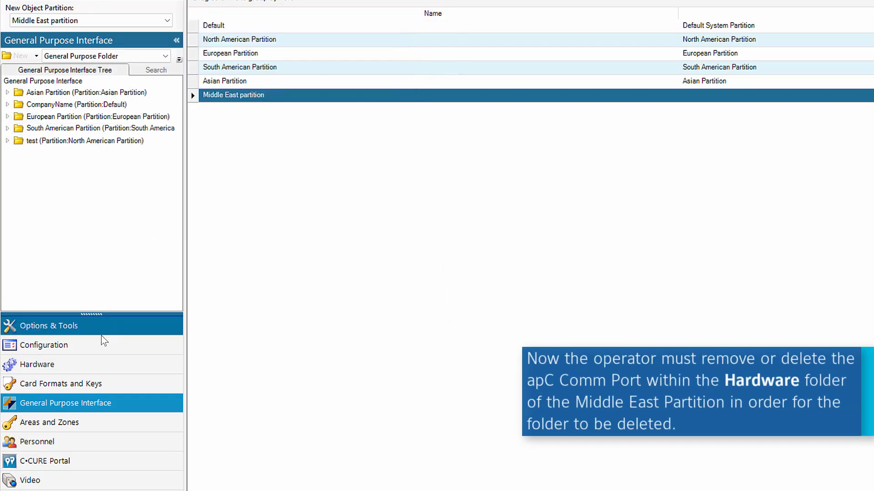
click(99, 365)
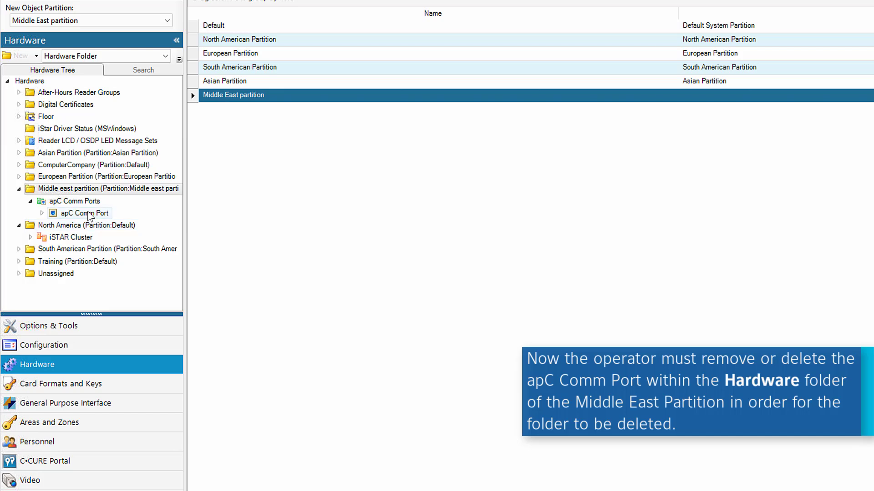
click(89, 215)
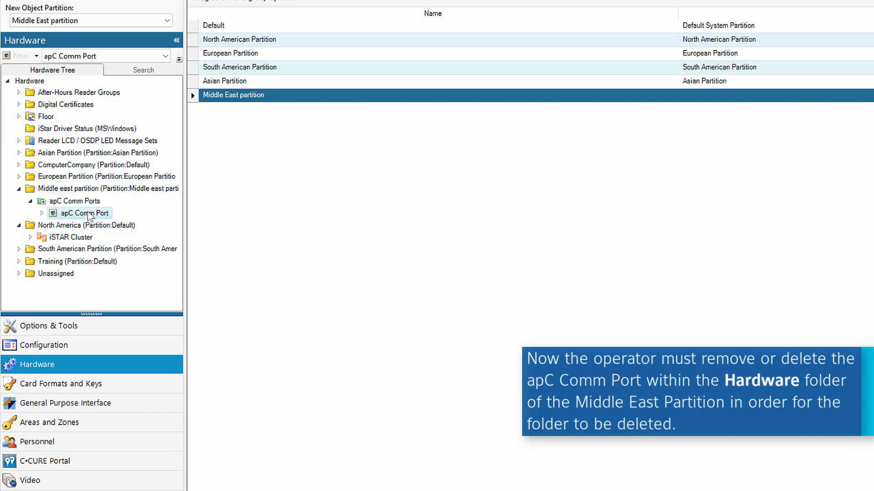
right_click(75, 213)
click(131, 236)
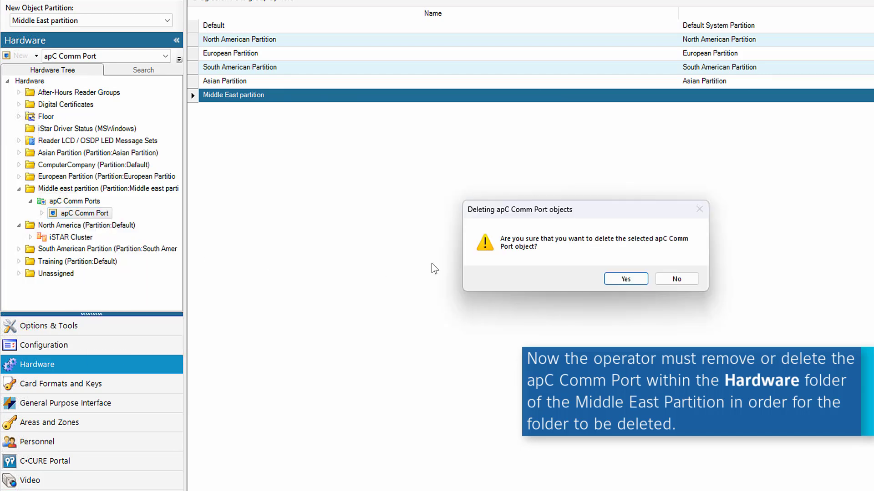
click(625, 279)
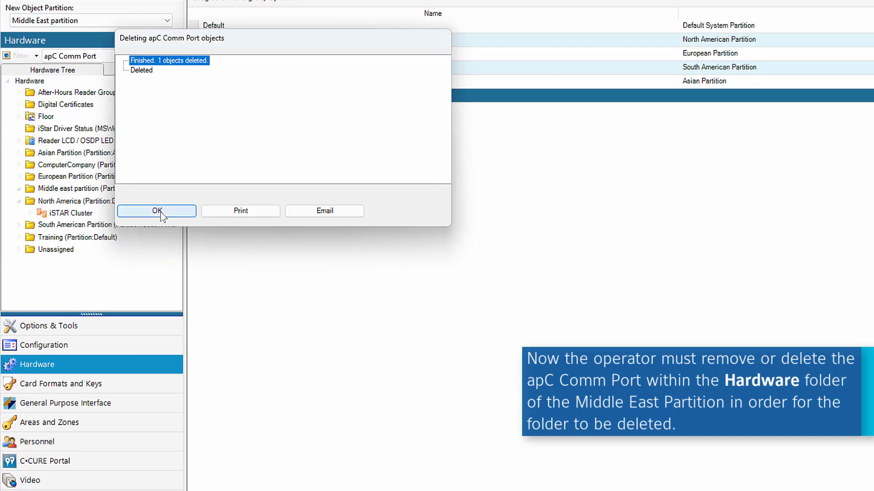
click(155, 211)
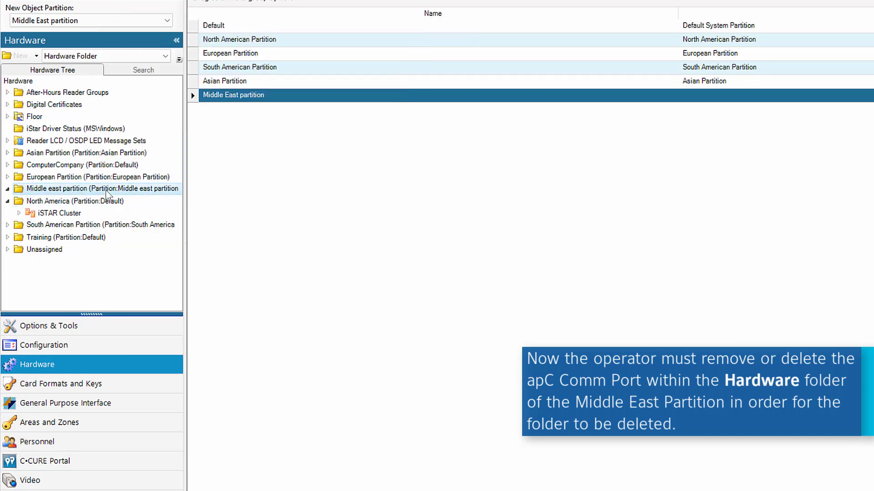
- Delete the now-empty Middle east partition Hardware folder
right_click(107, 195)
click(140, 215)
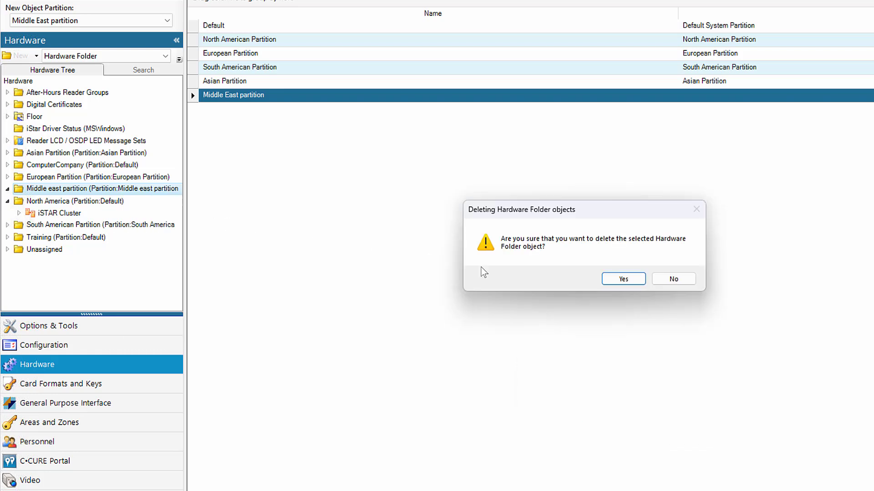
click(626, 278)
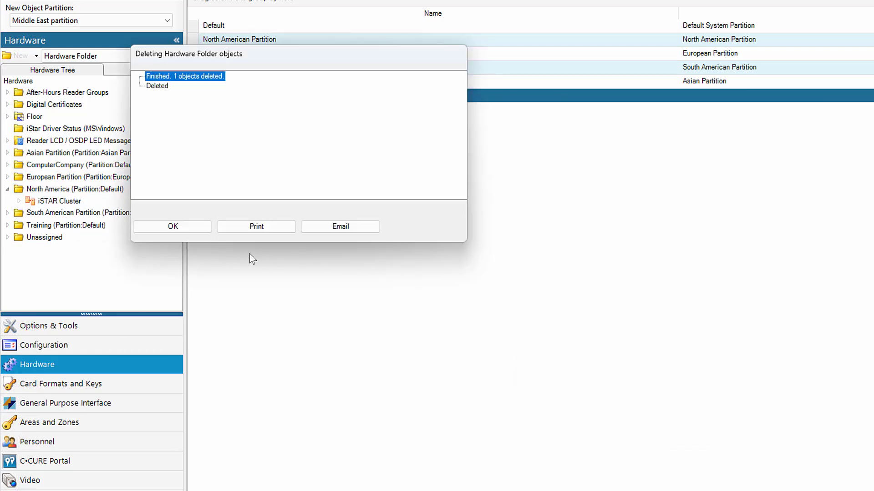
- Close the deletion results and reassign Document 2 from Middle East to the Default partition
click(196, 229)
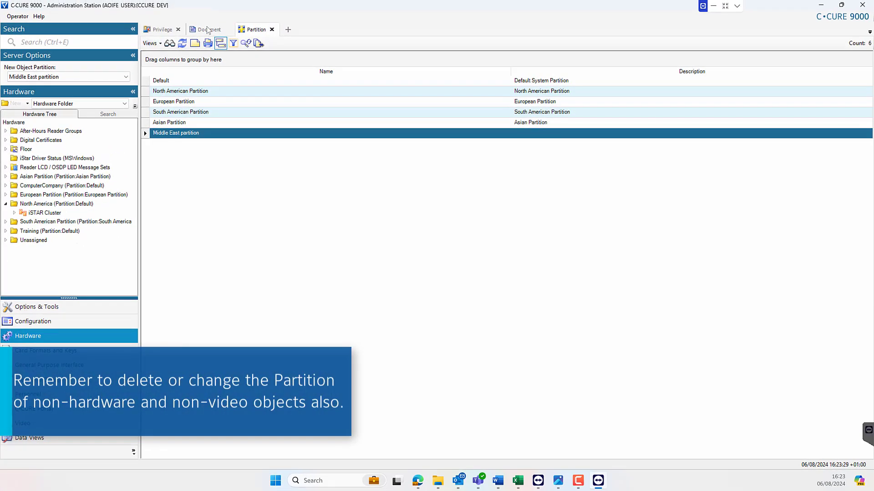
click(207, 31)
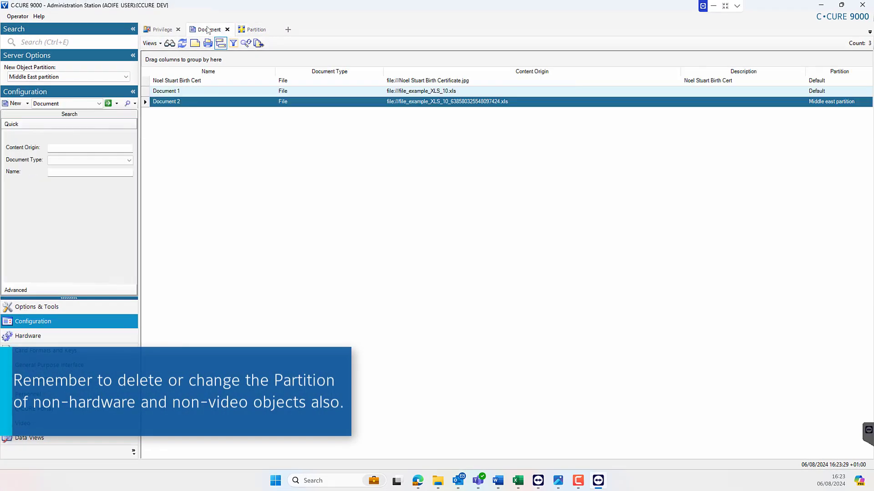
right_click(220, 102)
click(267, 199)
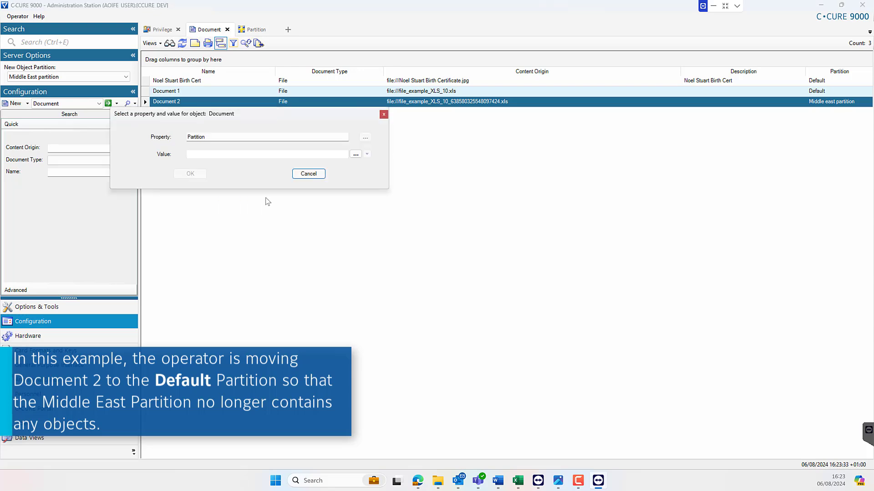
click(353, 155)
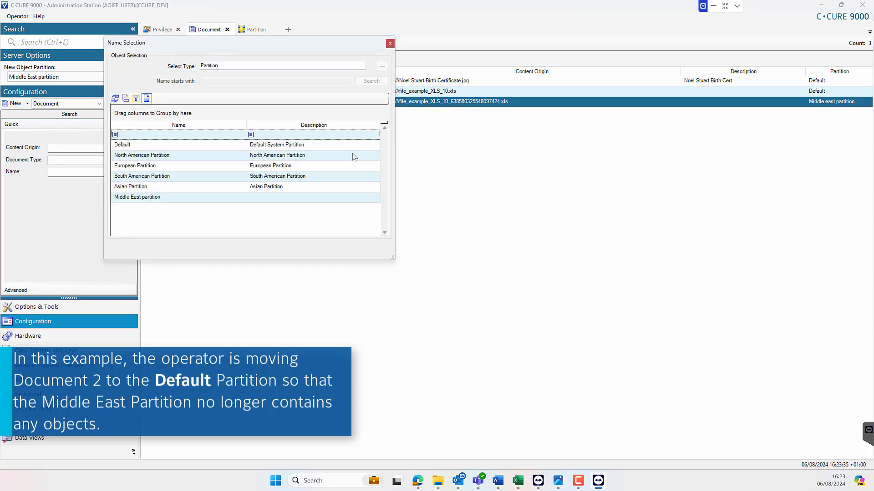
double_click(144, 143)
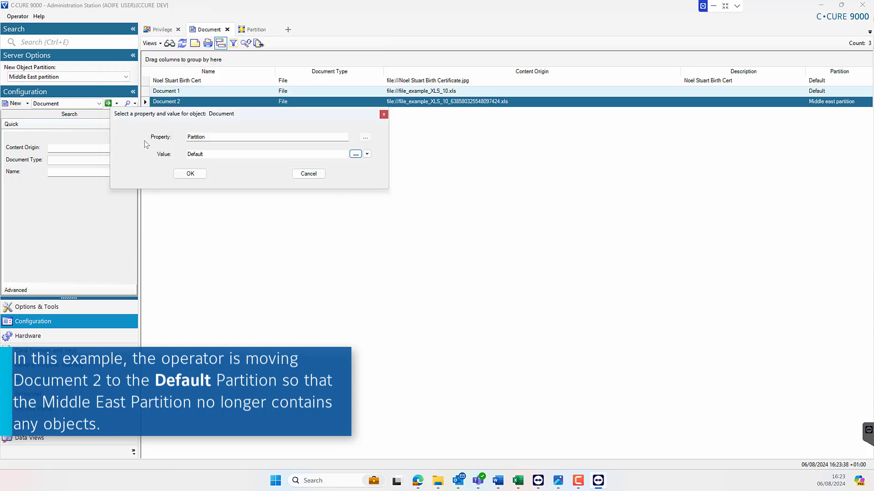
click(190, 173)
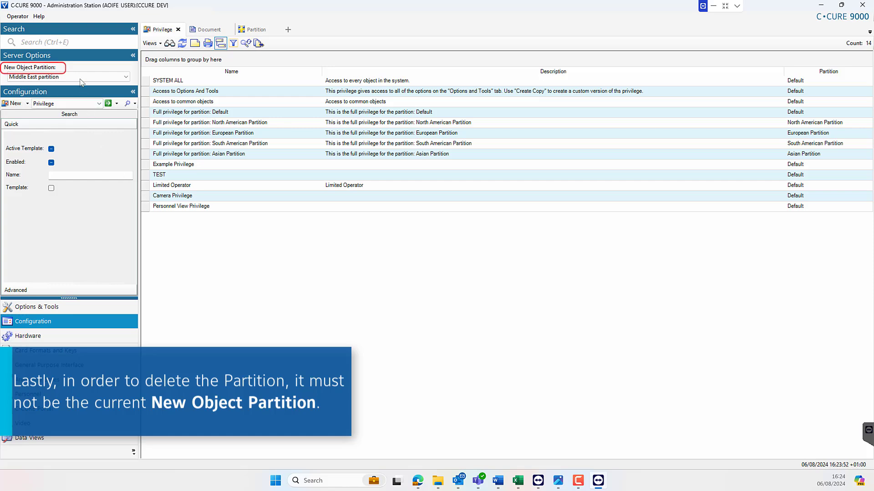
- Choose Default as New Object Partition, then delete the Middle East partition and confirm
click(81, 80)
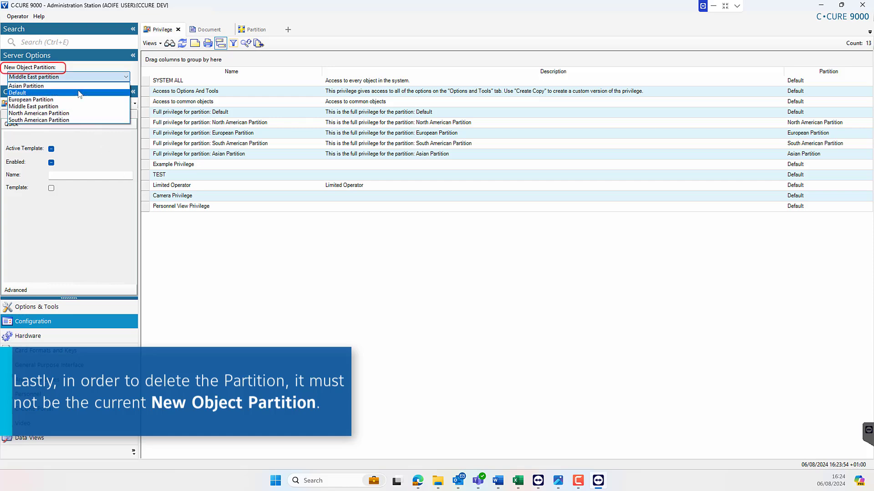
click(80, 93)
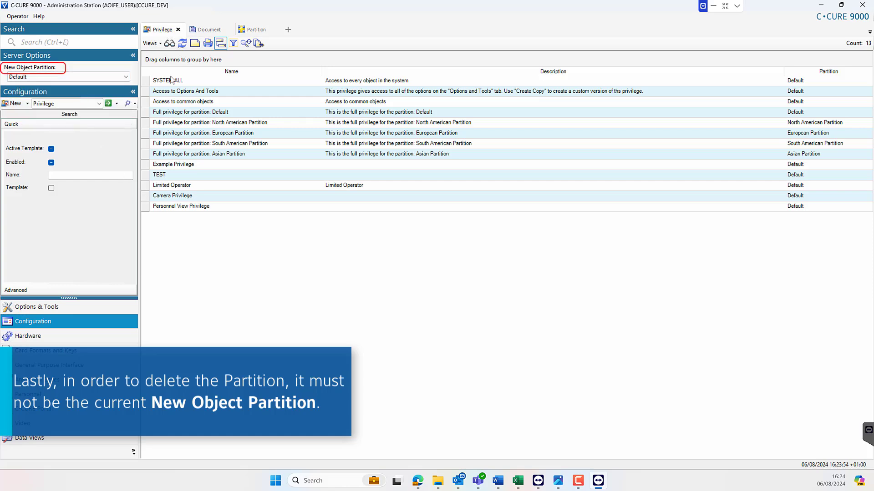
click(253, 29)
click(204, 132)
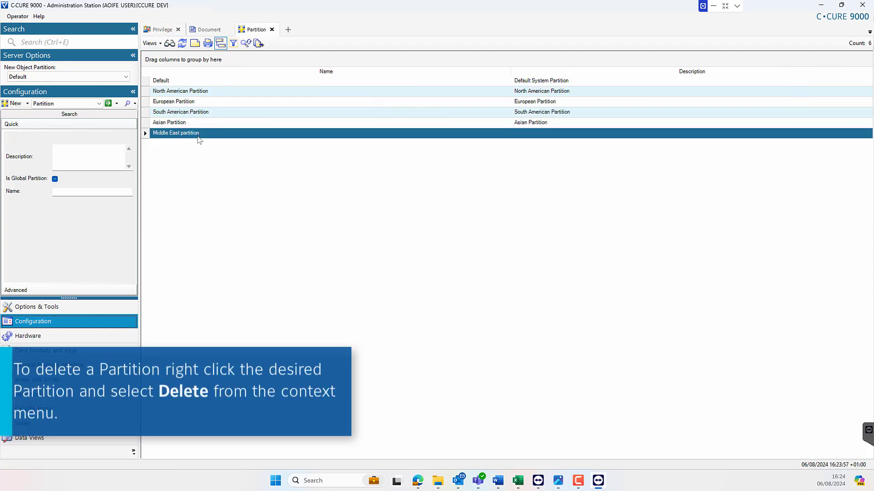
right_click(199, 138)
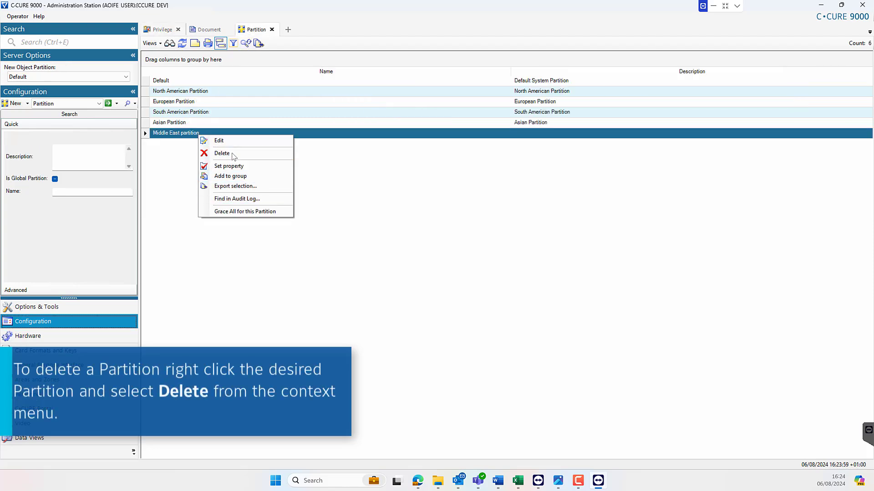
click(232, 155)
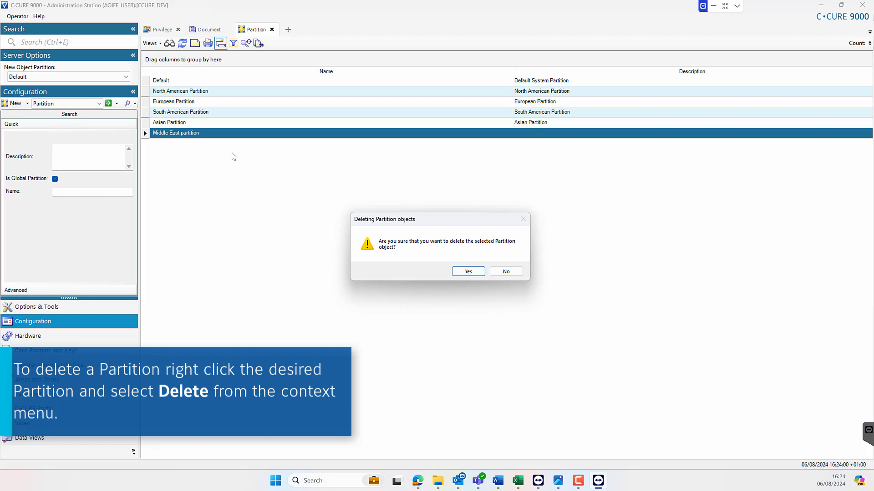
click(467, 272)
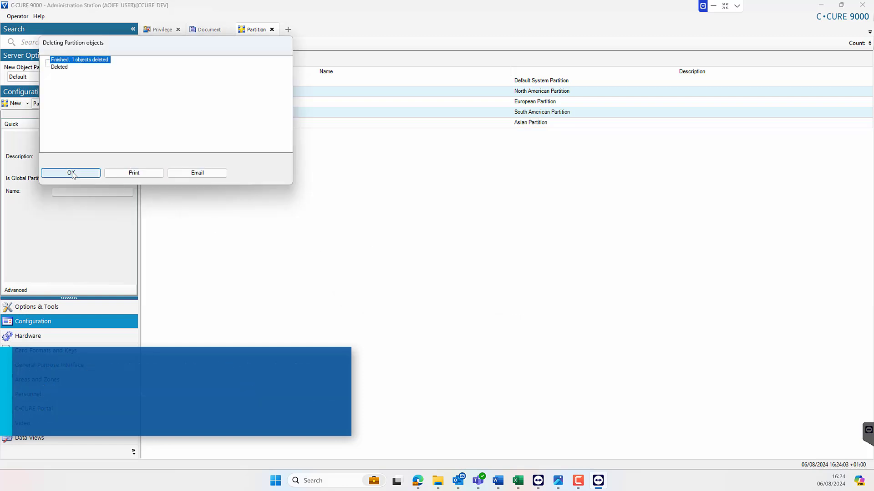
click(72, 173)
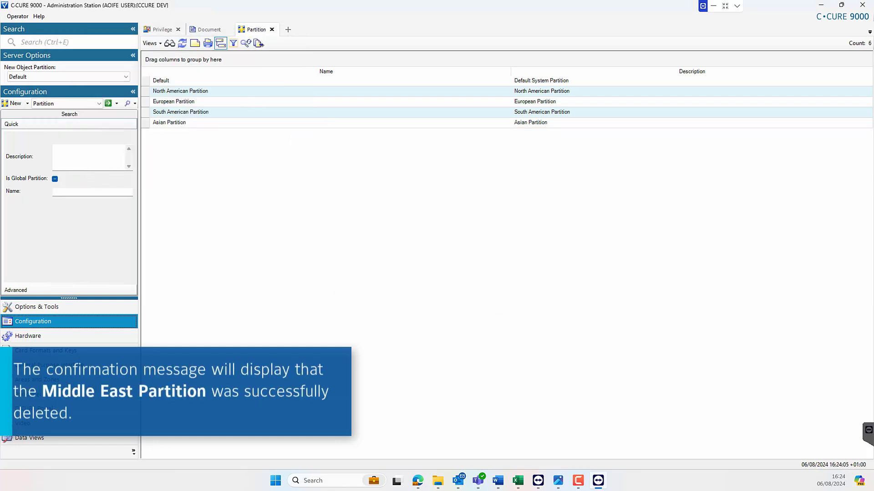